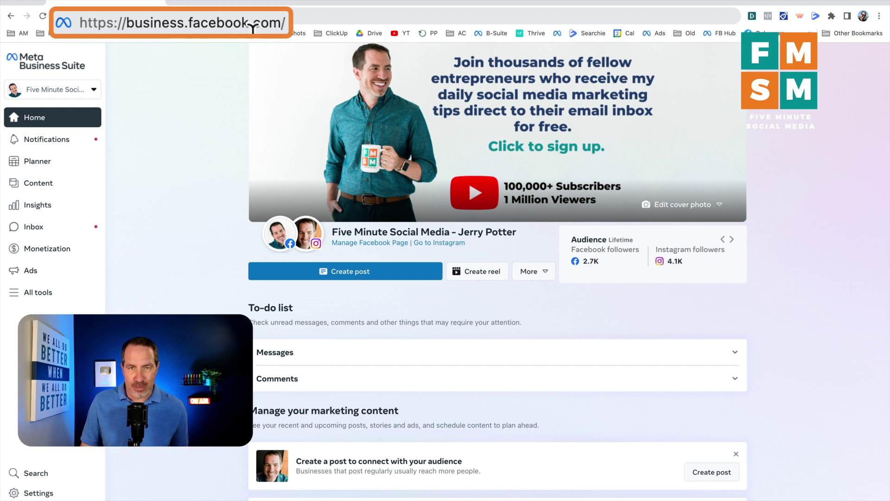
- Put the browser in full screen on the page's Business Suite Home dashboard
{"action": "left_click", "coordinate": [39, 4]}
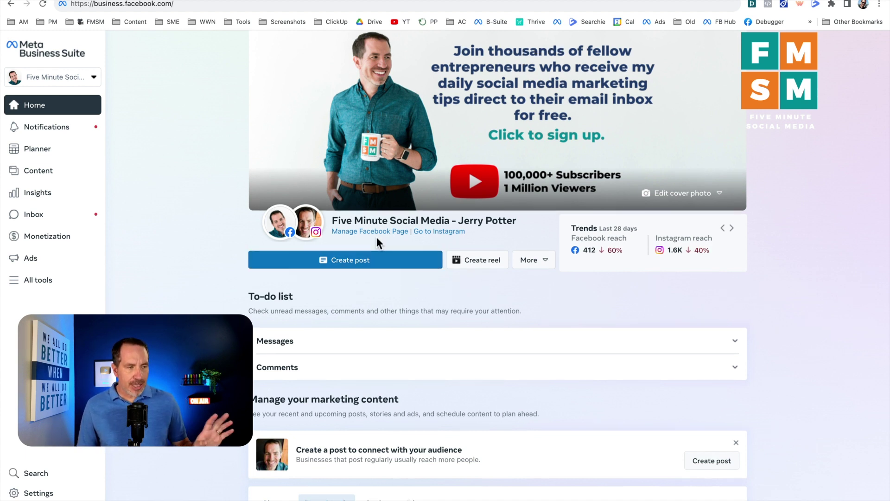
{"action": "mouse_move", "coordinate": [303, 240]}
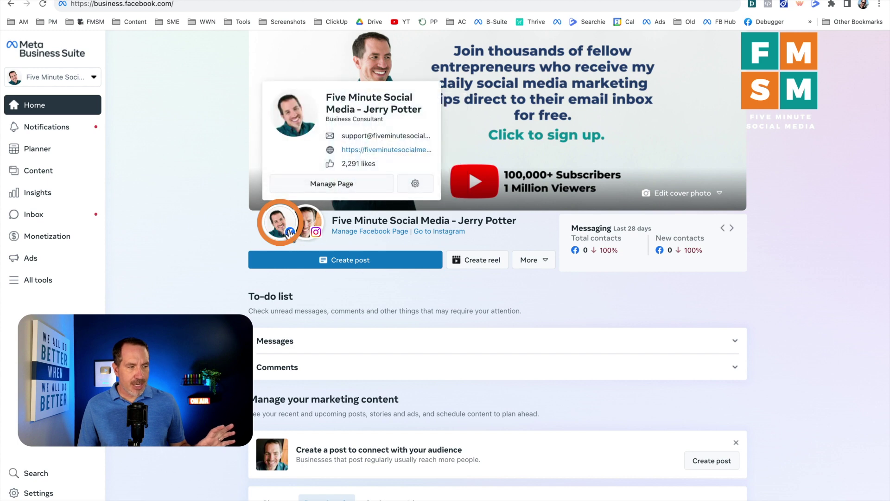
- Start a new post and upload a video file from the computer into it
{"action": "left_click", "coordinate": [331, 262]}
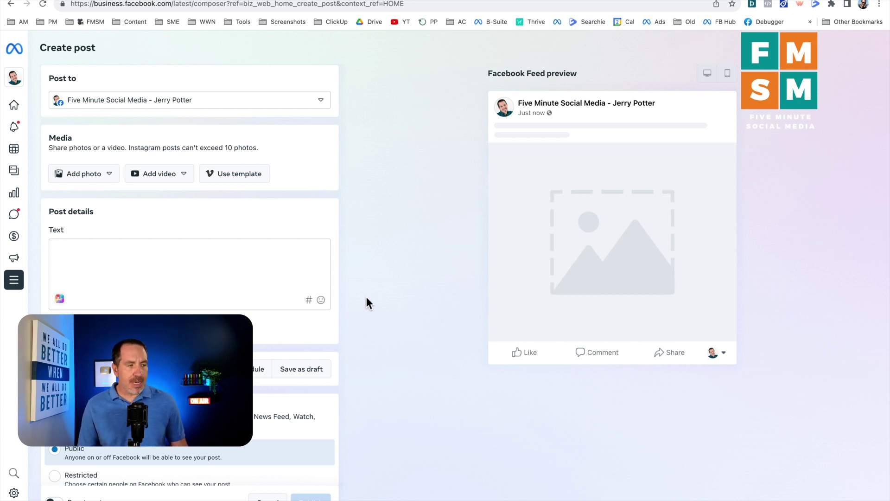
{"action": "left_click", "coordinate": [180, 181]}
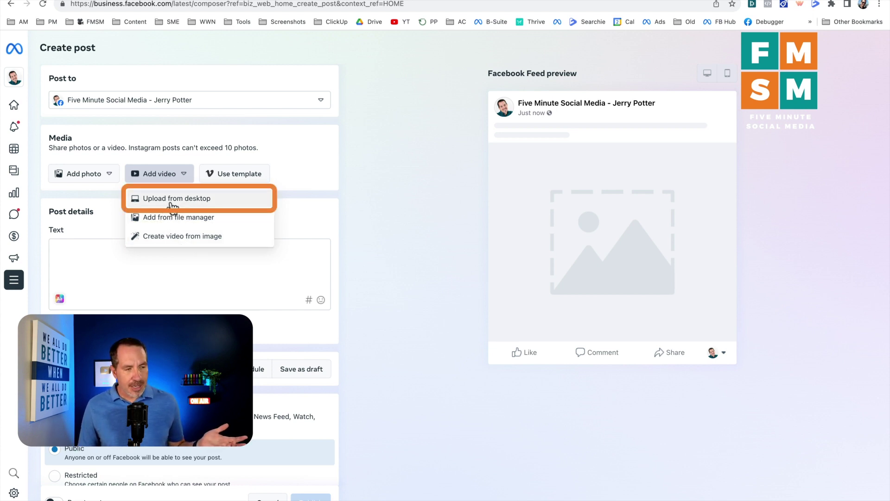
{"action": "left_click", "coordinate": [171, 199]}
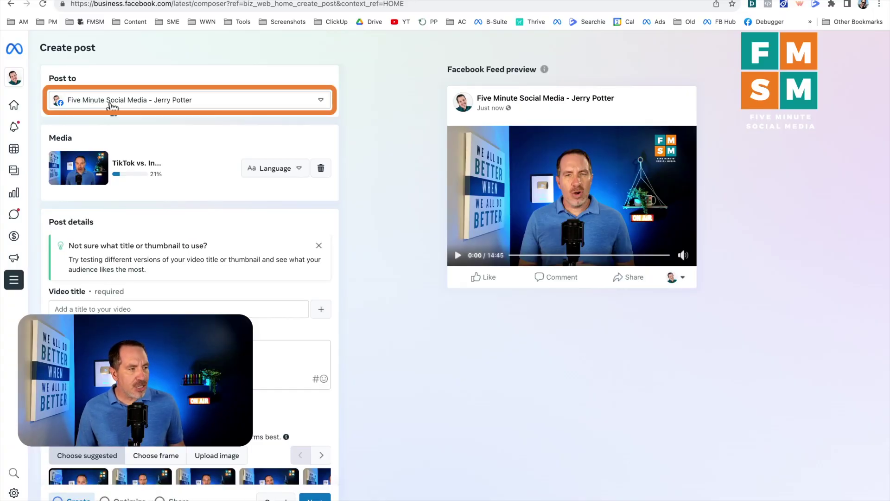
- Check the Post to destinations, then title the video 'TikTok vs. Instagram: Which Is Better For Your Business?'
{"action": "left_click", "coordinate": [152, 102]}
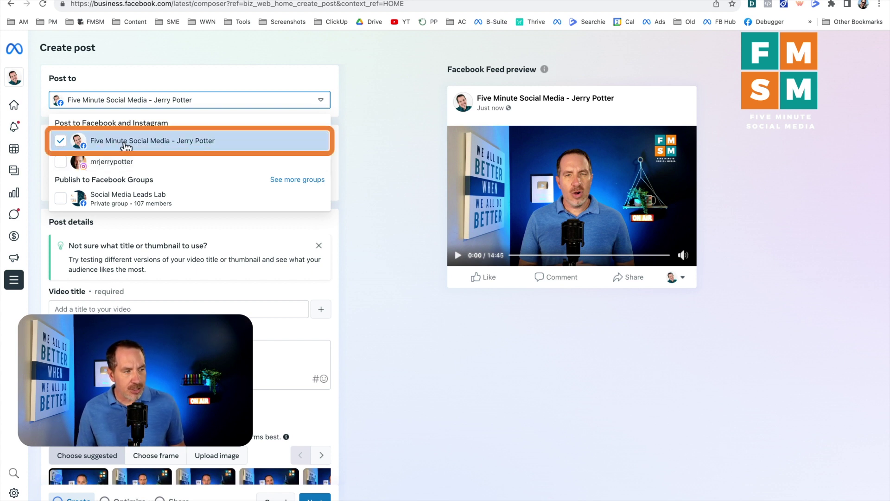
{"action": "left_click", "coordinate": [371, 112]}
{"action": "scroll", "coordinate": [96, 258], "scroll_direction": "down", "scroll_amount": 1}
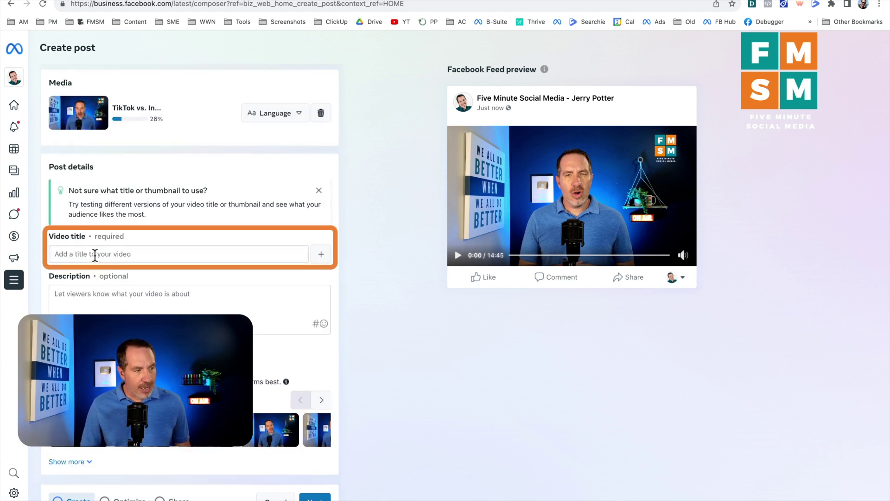
{"action": "left_click", "coordinate": [95, 254]}
{"action": "type", "text": "T"}
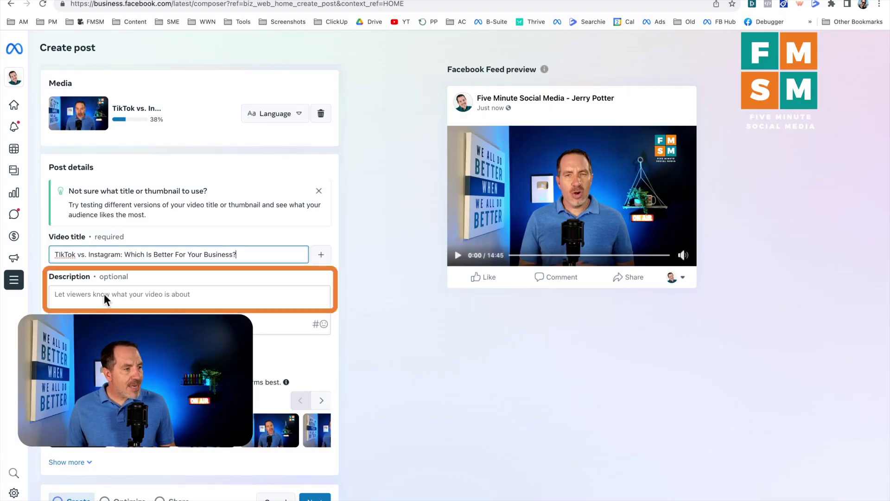
- Select the empty Description box, then leave the composer for the business's Facebook Page
{"action": "left_click", "coordinate": [107, 295]}
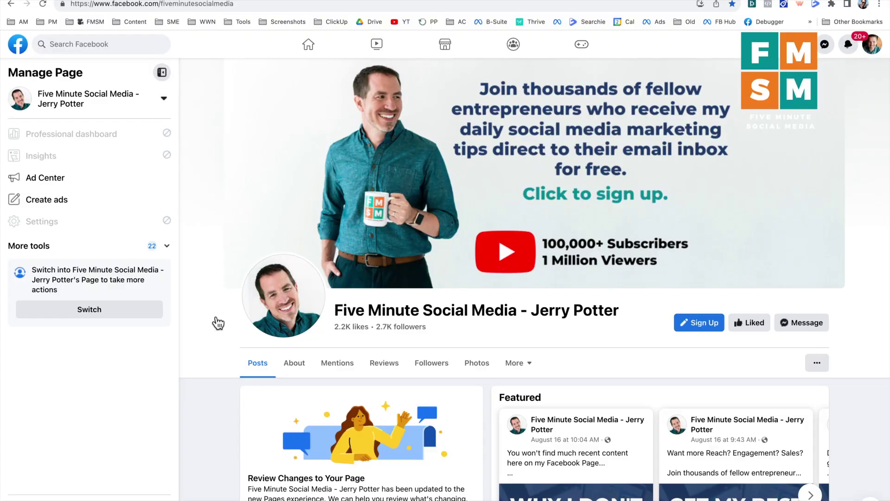
- Open the Page's Videos section under More and scroll through its videos
{"action": "left_click", "coordinate": [515, 363]}
{"action": "left_click", "coordinate": [516, 390]}
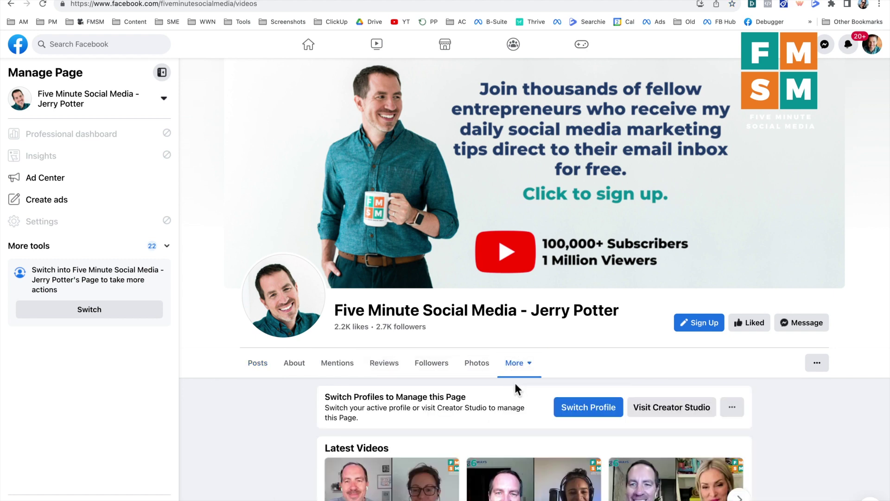
{"action": "scroll", "coordinate": [516, 387], "scroll_direction": "down", "scroll_amount": 10}
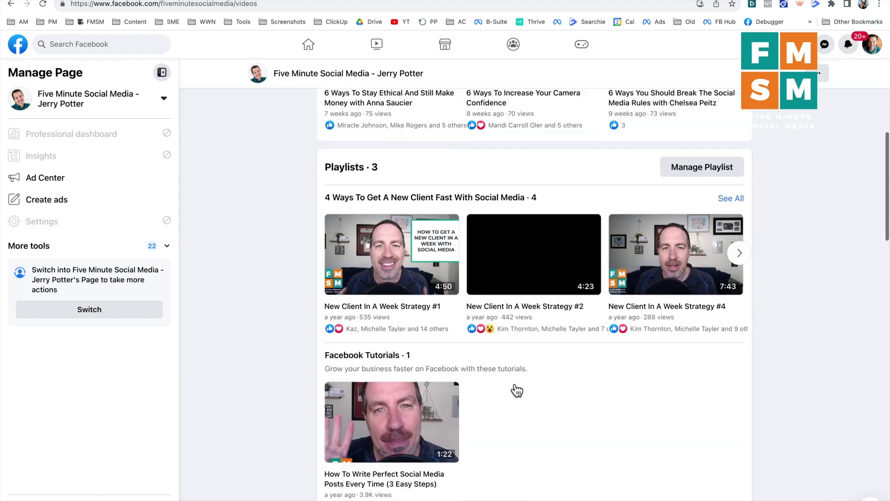
{"action": "scroll", "coordinate": [516, 391], "scroll_direction": "down", "scroll_amount": 15}
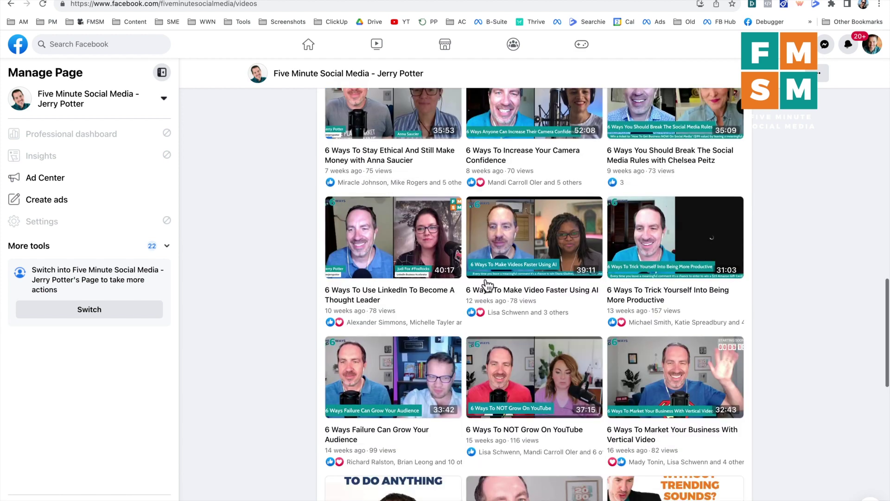
{"action": "mouse_move", "coordinate": [525, 318]}
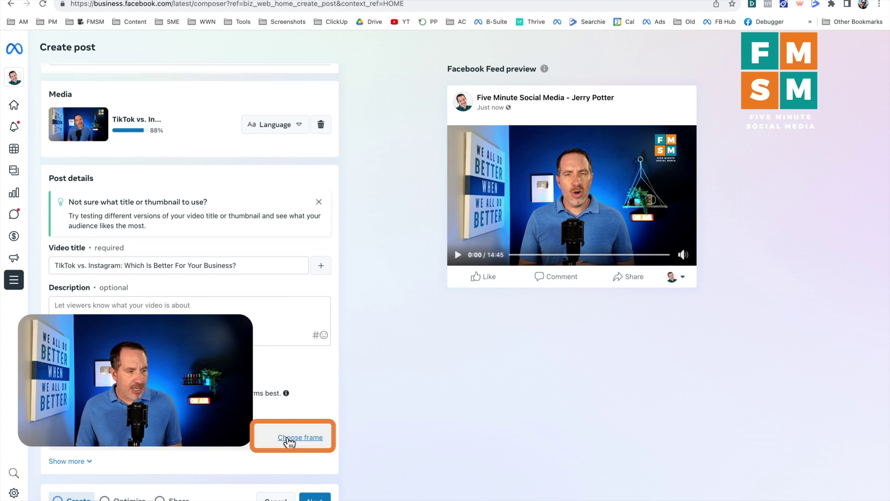
- Scrub through the video's frames and set the TikTok-and-Instagram-logo frame as the thumbnail
{"action": "left_click", "coordinate": [288, 442]}
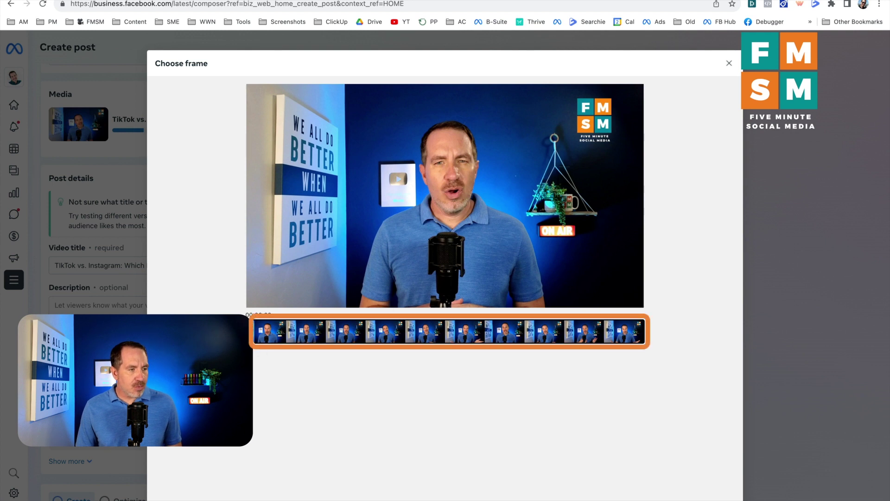
{"action": "left_click_drag", "start_coordinate": [254, 335], "coordinate": [589, 337]}
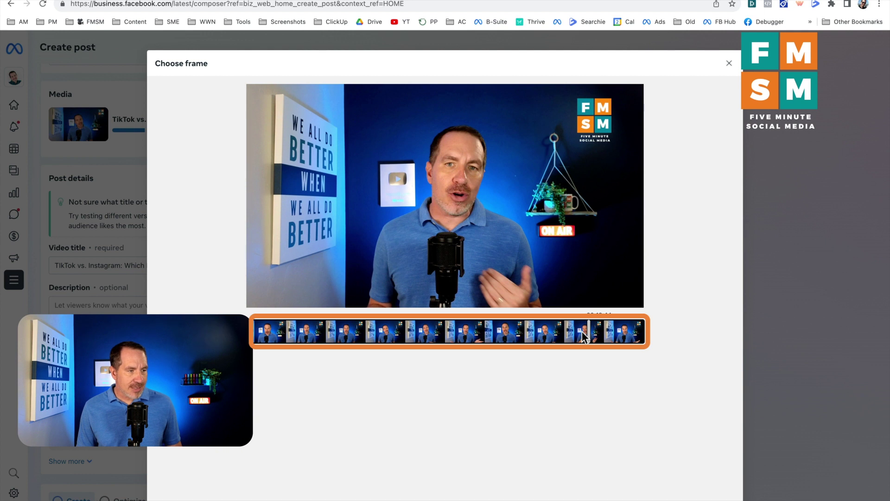
{"action": "left_click", "coordinate": [582, 331]}
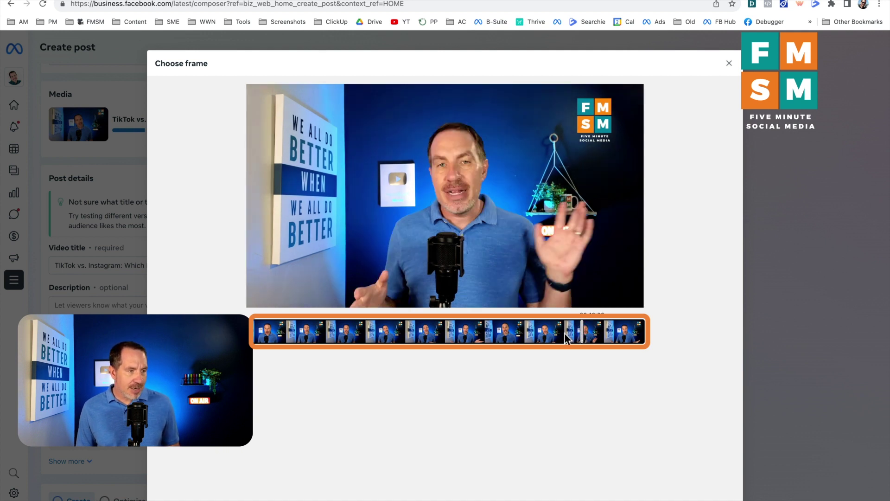
{"action": "left_click", "coordinate": [563, 333]}
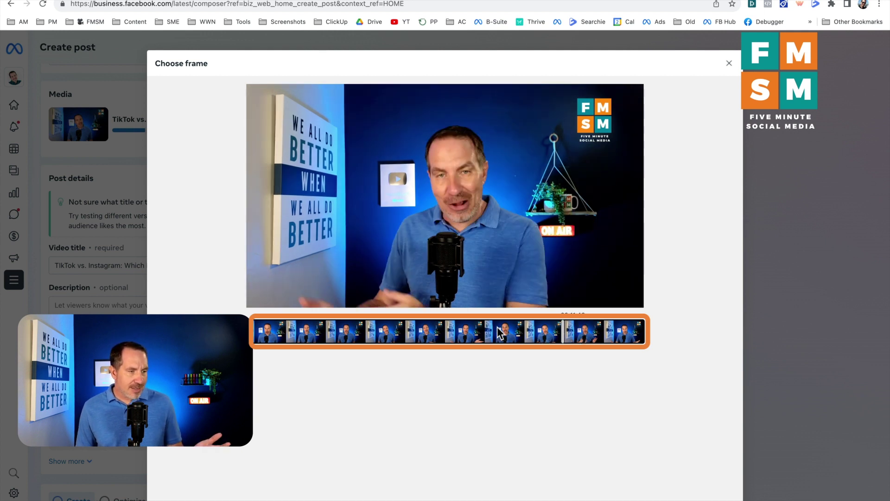
{"action": "left_click", "coordinate": [428, 333]}
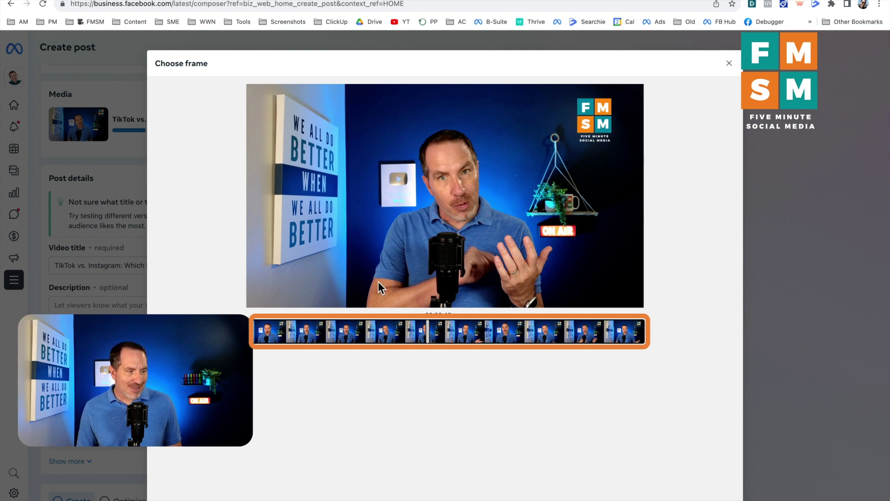
{"action": "left_click", "coordinate": [374, 334]}
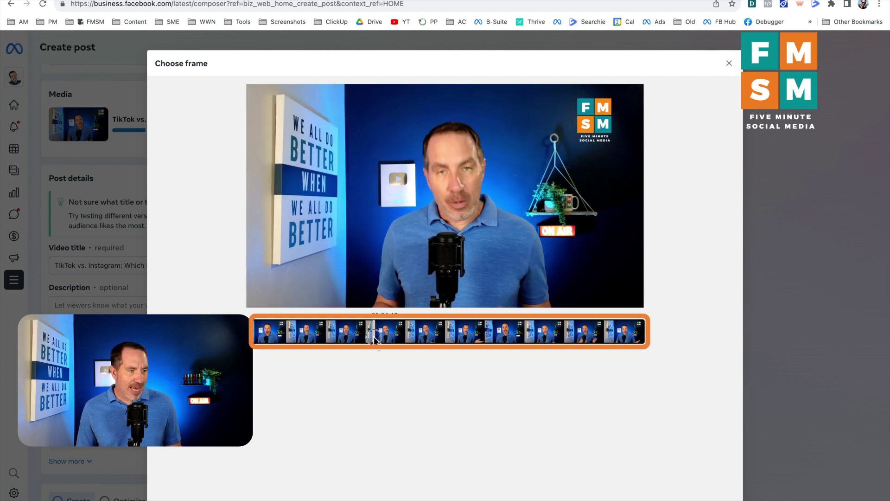
{"action": "left_click_drag", "start_coordinate": [373, 337], "coordinate": [366, 337]}
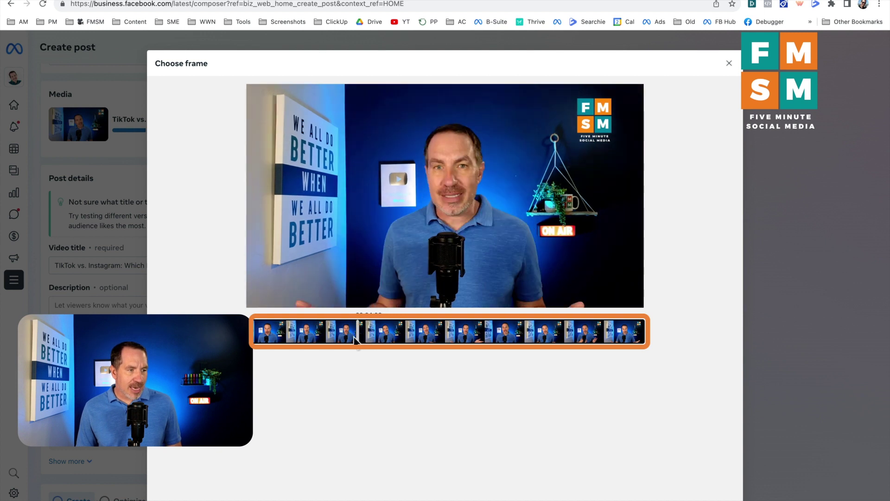
{"action": "left_click", "coordinate": [345, 337]}
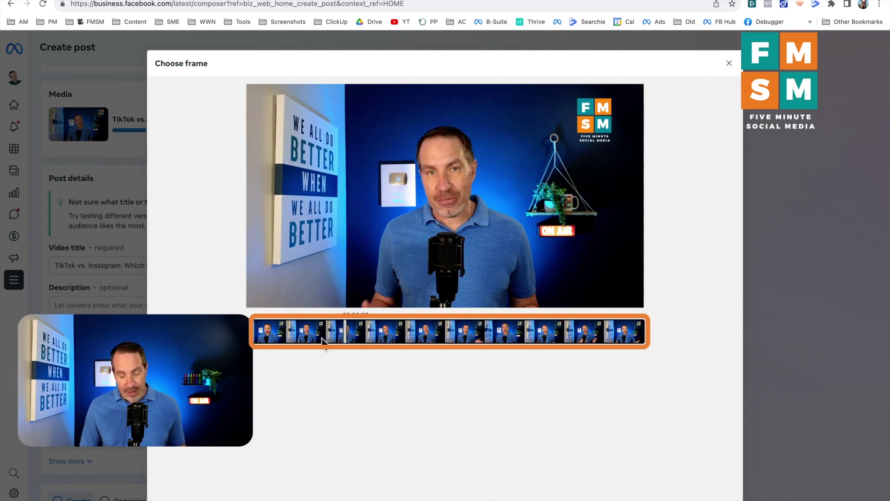
{"action": "left_click", "coordinate": [323, 341]}
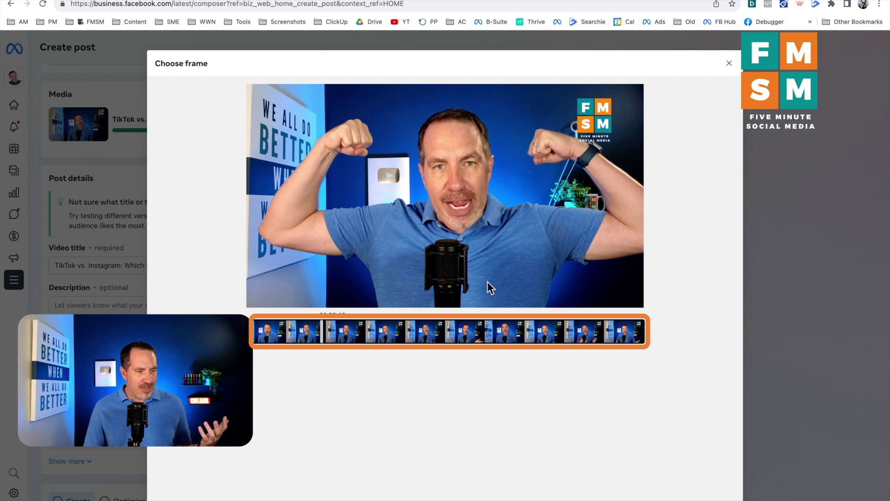
{"action": "left_click", "coordinate": [523, 332]}
{"action": "left_click", "coordinate": [543, 333]}
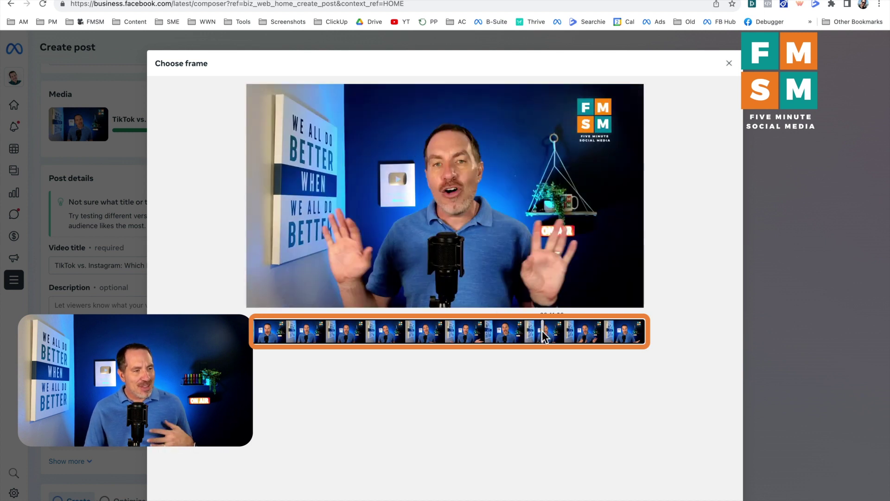
{"action": "left_click", "coordinate": [379, 333]}
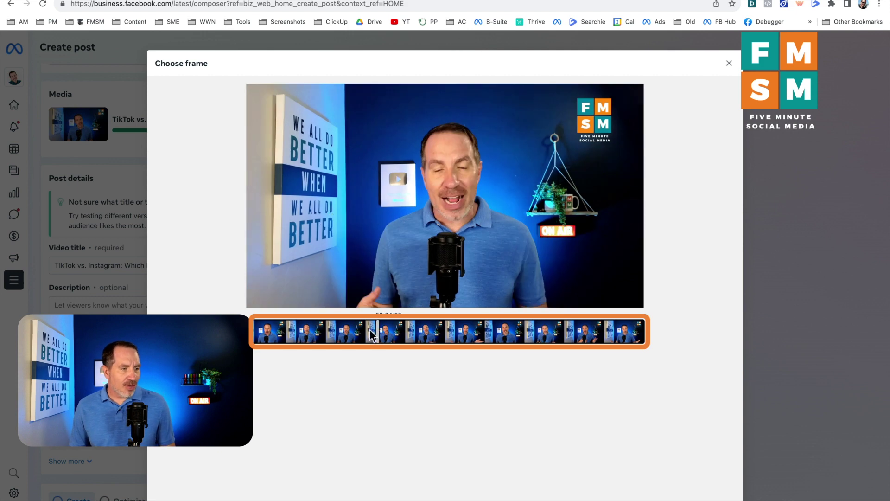
{"action": "left_click_drag", "start_coordinate": [372, 334], "coordinate": [277, 335]}
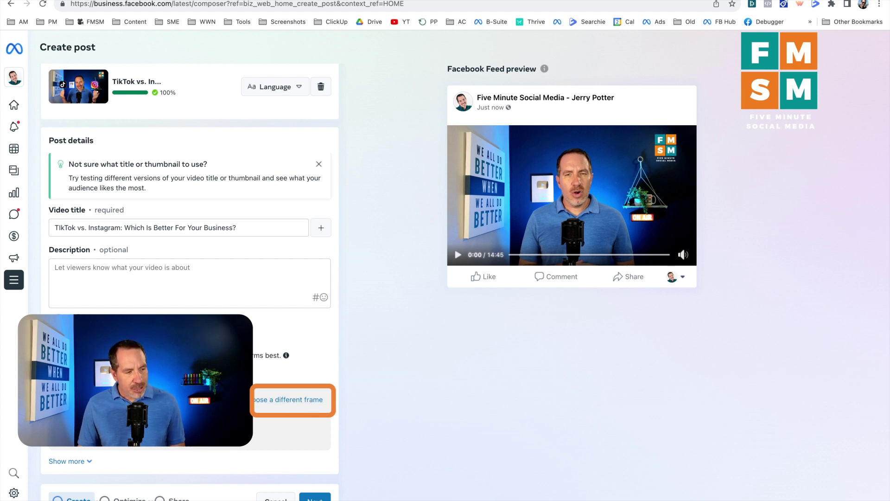
- Show more post options, view the collaborative posts info, and switch Tags and collaborator off
{"action": "scroll", "coordinate": [188, 255], "scroll_direction": "up", "scroll_amount": 1}
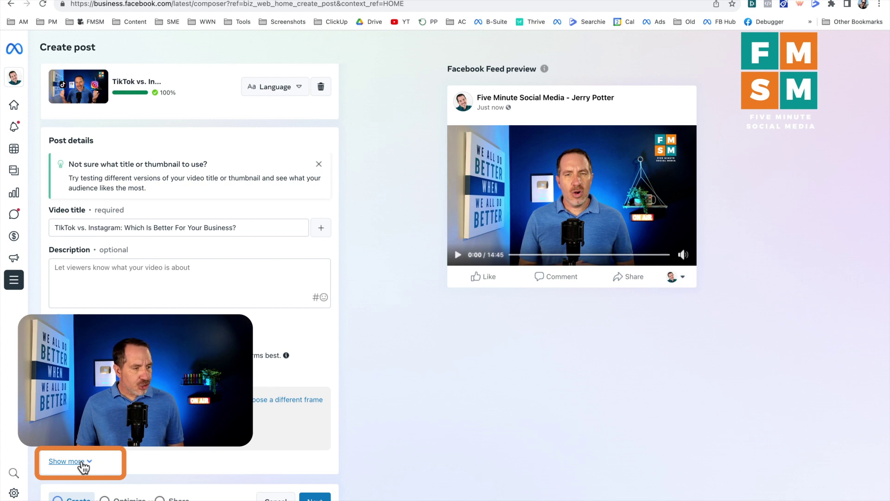
{"action": "left_click", "coordinate": [84, 462]}
{"action": "scroll", "coordinate": [148, 461], "scroll_direction": "down", "scroll_amount": 1}
{"action": "left_click", "coordinate": [147, 445]}
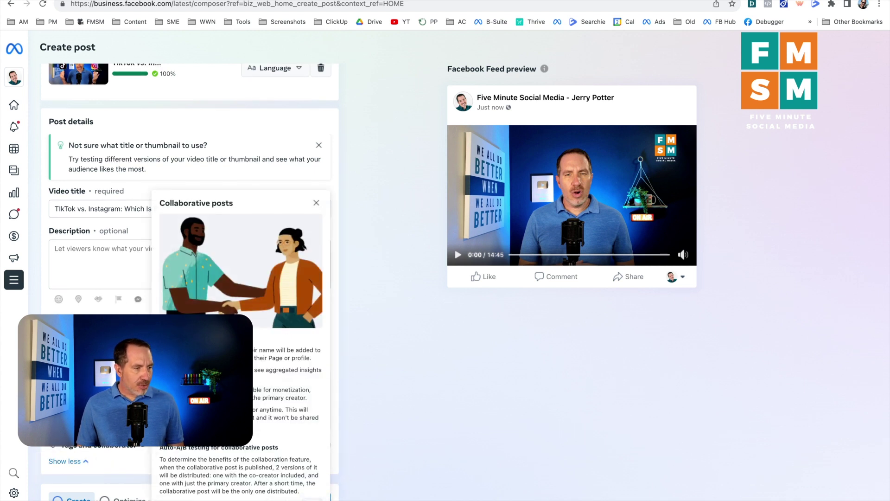
{"action": "left_click", "coordinate": [420, 410]}
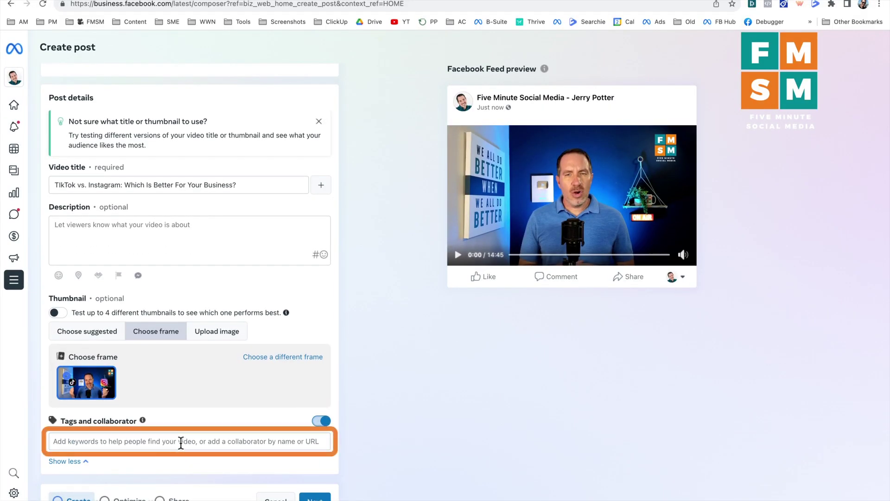
{"action": "left_click", "coordinate": [198, 442]}
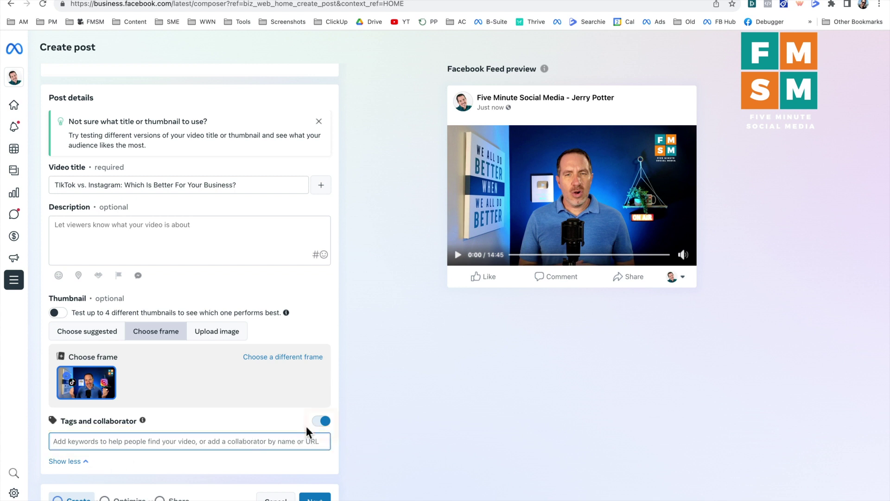
{"action": "left_click", "coordinate": [324, 422]}
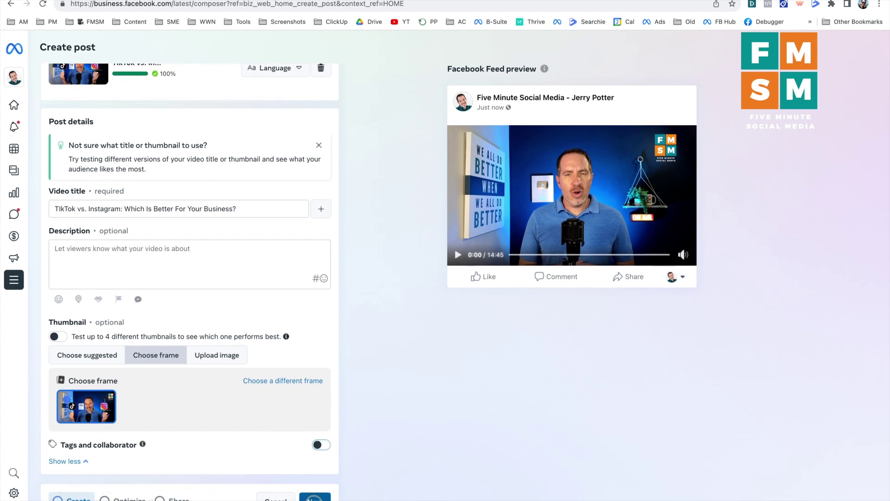
- Continue from the Create step to the Optimize step's media optimizations
{"action": "left_click", "coordinate": [314, 498]}
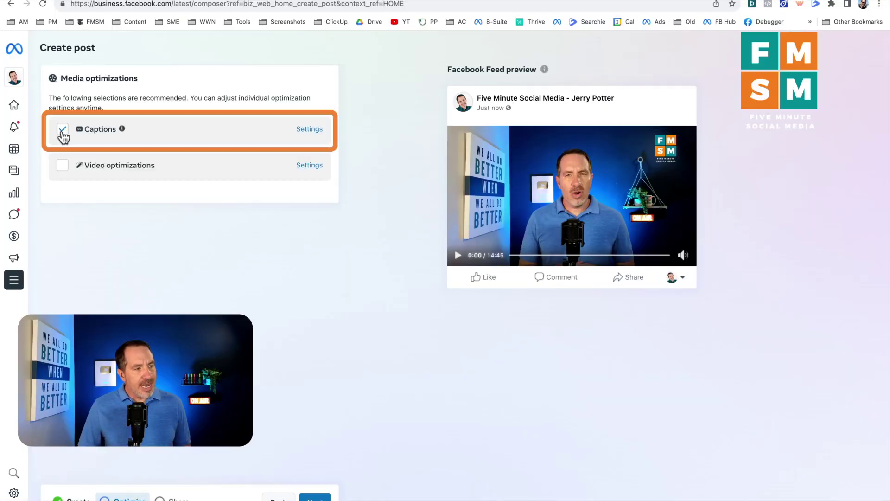
- In Captions settings, generate English captions and keep them unavailable to viewers until reviewed
{"action": "left_click", "coordinate": [314, 130]}
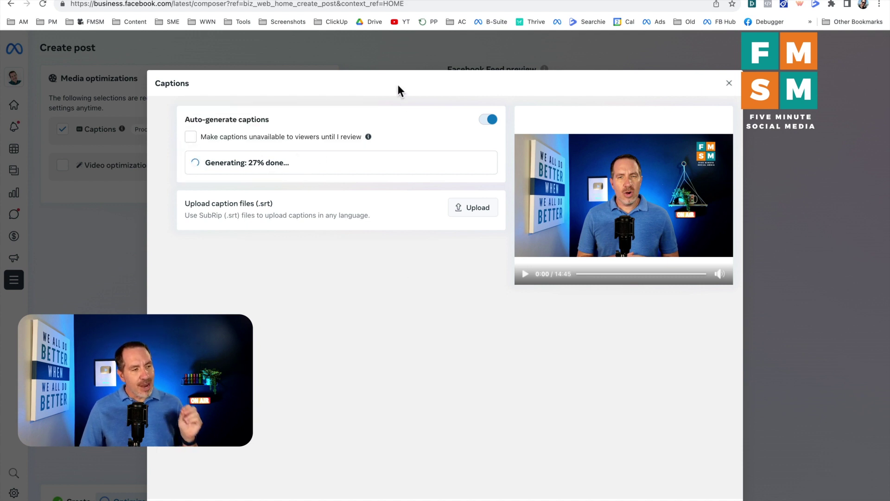
{"action": "left_click", "coordinate": [191, 137]}
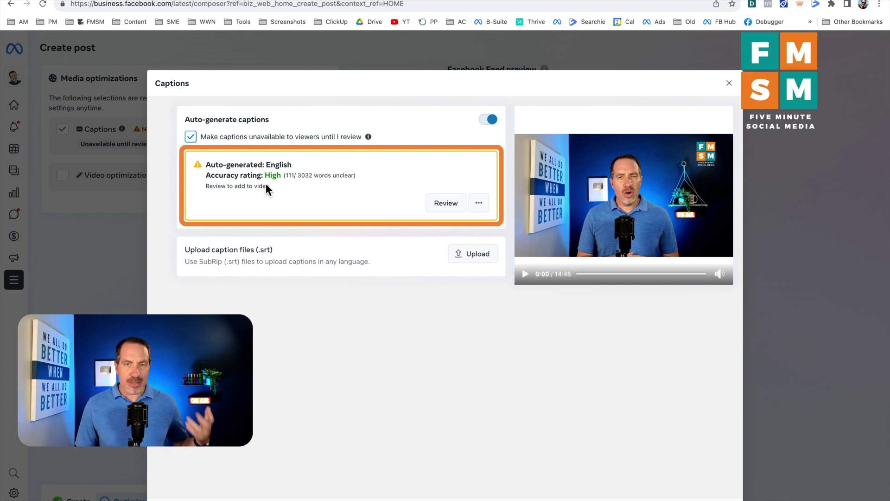
- Scroll through the 27 generated captions in Review, then close the Captions dialog with Escape
{"action": "left_click", "coordinate": [447, 204]}
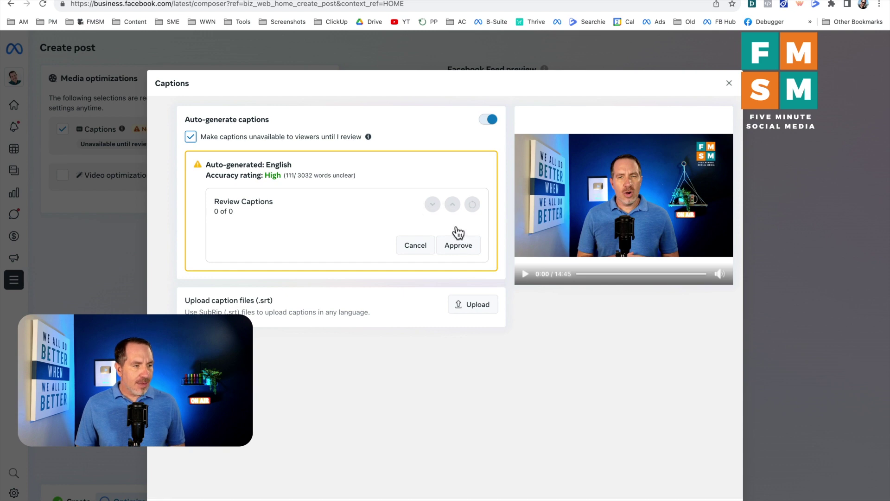
{"action": "scroll", "coordinate": [317, 323], "scroll_direction": "down", "scroll_amount": 4}
{"action": "scroll", "coordinate": [318, 325], "scroll_direction": "up", "scroll_amount": 4}
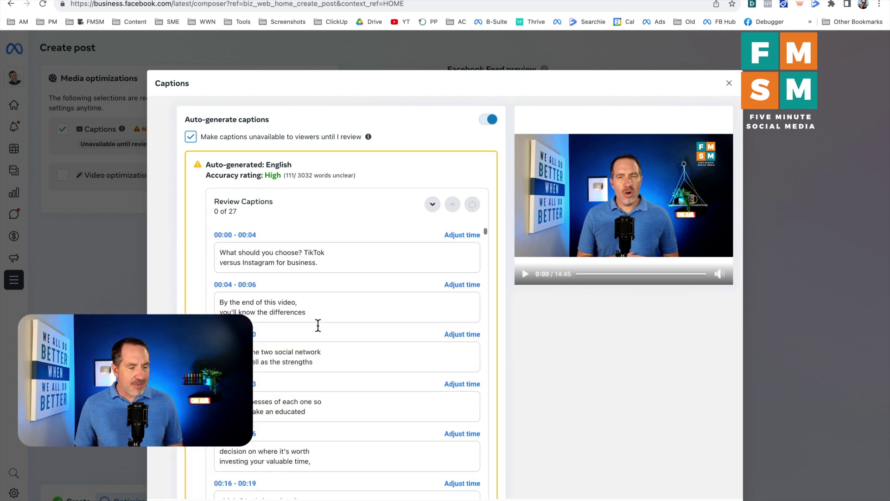
{"action": "scroll", "coordinate": [408, 260], "scroll_direction": "down", "scroll_amount": 20}
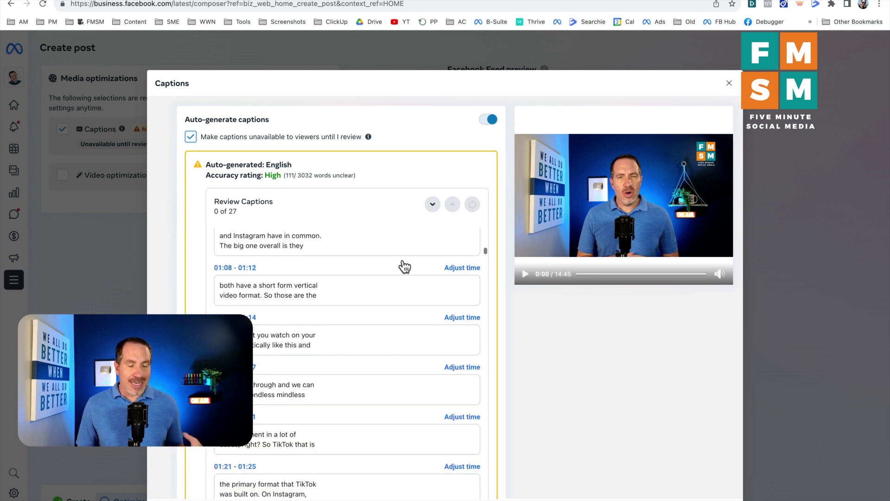
{"action": "scroll", "coordinate": [404, 267], "scroll_direction": "up", "scroll_amount": 10}
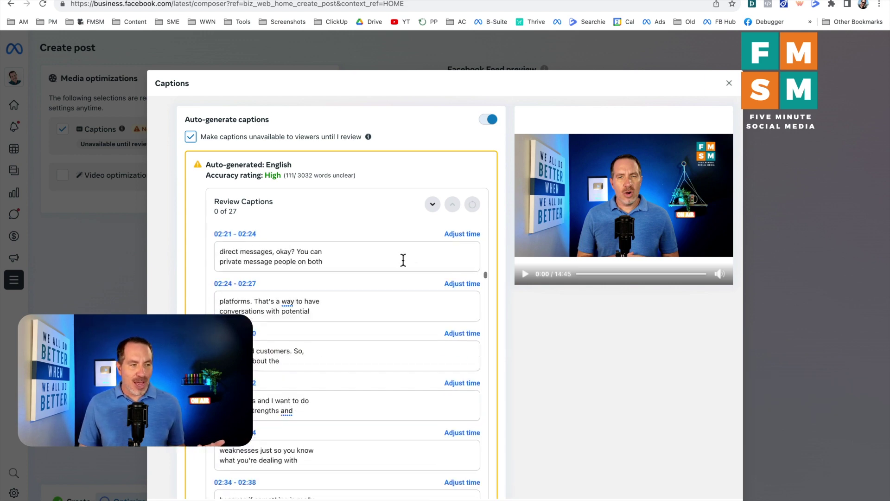
{"action": "scroll", "coordinate": [403, 260], "scroll_direction": "up", "scroll_amount": 8}
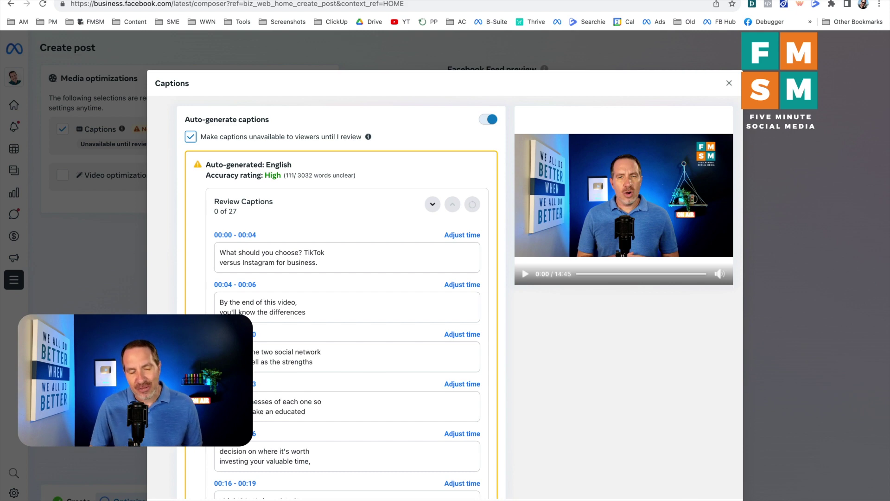
{"action": "key", "text": "Escape"}
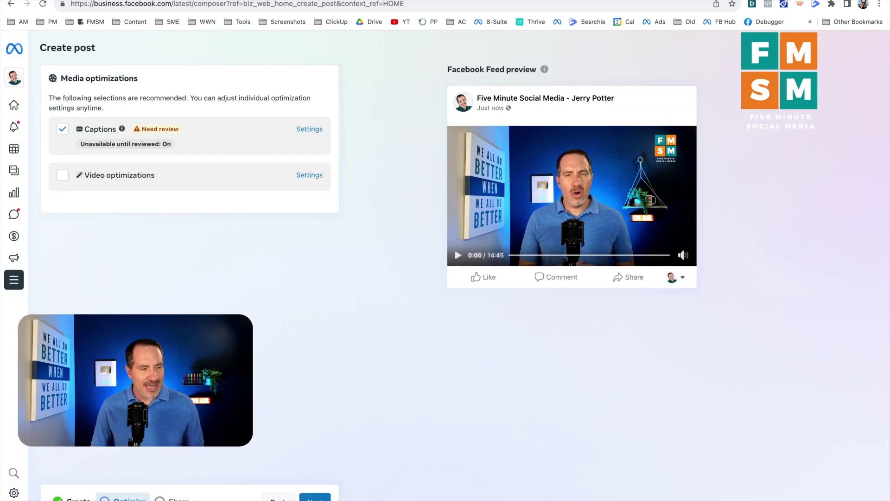
- Switch Video optimizations to Advanced, keeping Smart preview on and turning Smart cropping off
{"action": "left_click", "coordinate": [61, 180]}
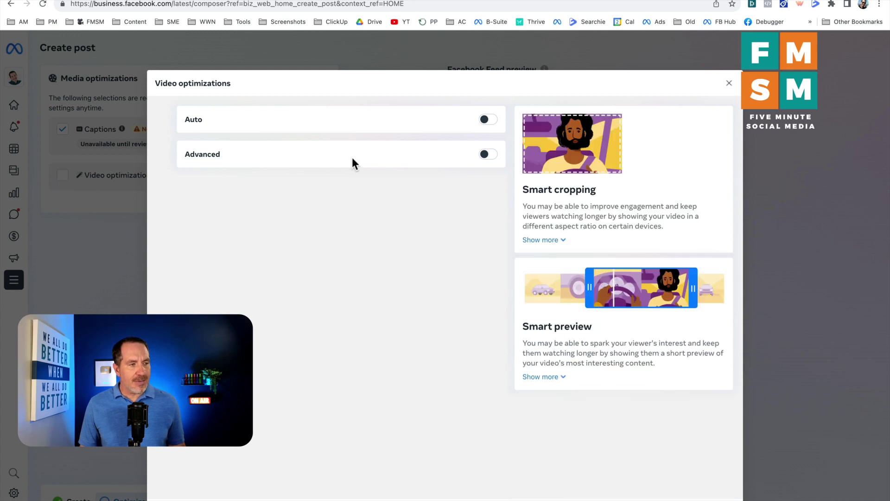
{"action": "left_click", "coordinate": [485, 122]}
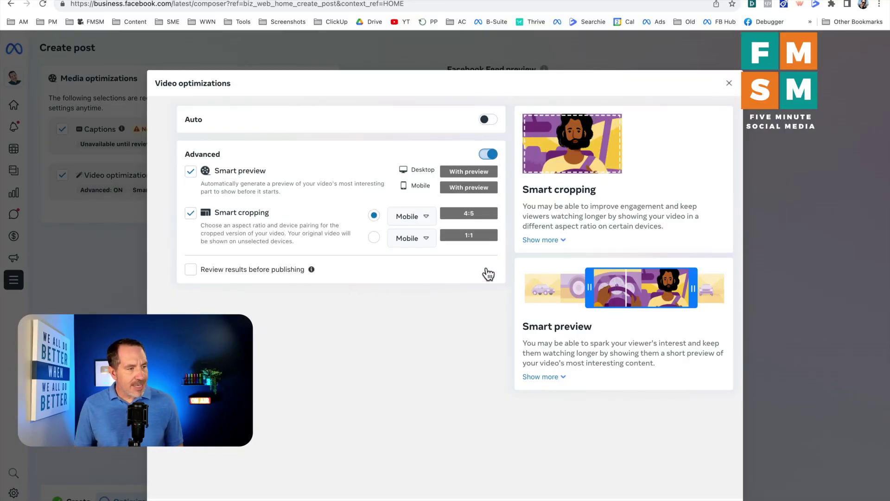
{"action": "left_click", "coordinate": [190, 215]}
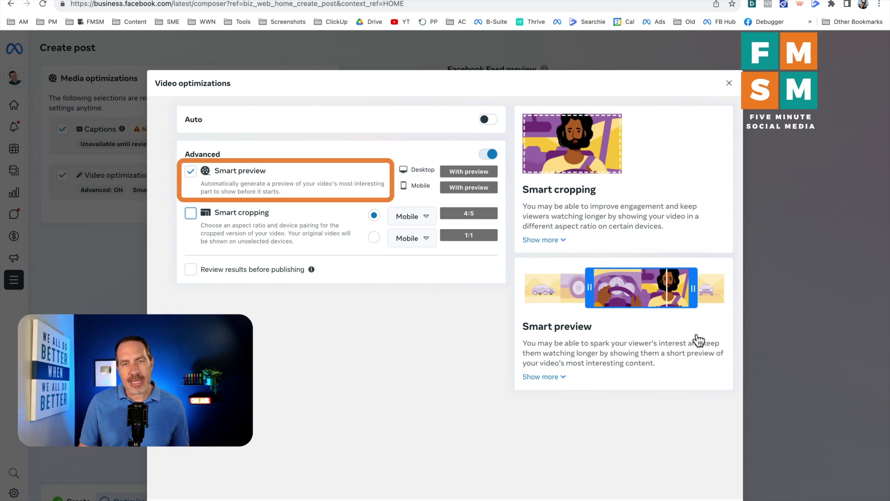
{"action": "left_click", "coordinate": [863, 406]}
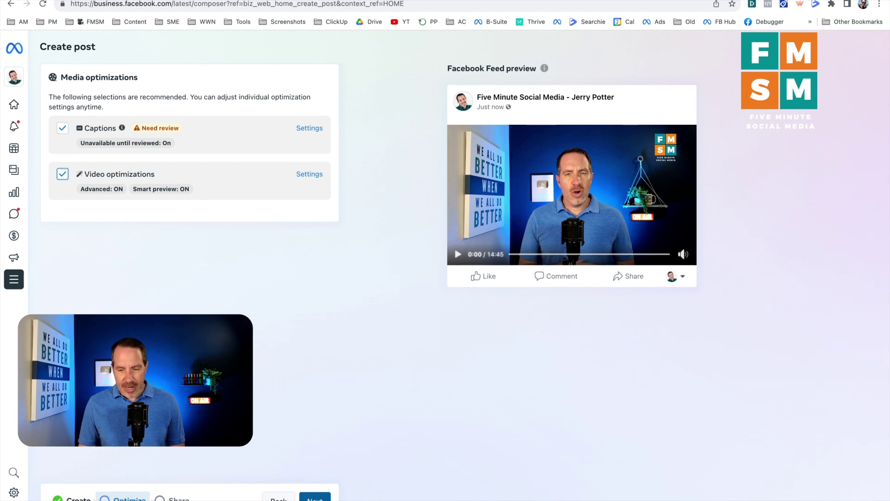
- Advance to the Share step, try Schedule, expiration and draft options, then settle on Share now
{"action": "left_click", "coordinate": [315, 499]}
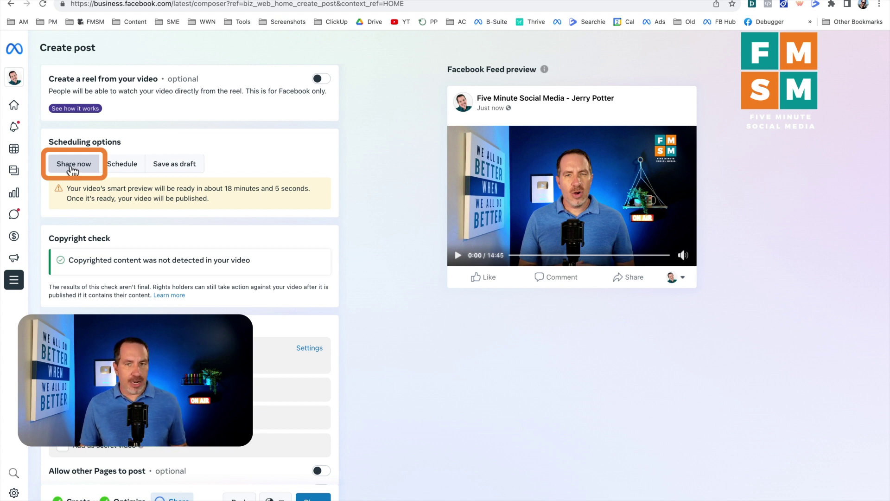
{"action": "left_click", "coordinate": [116, 168]}
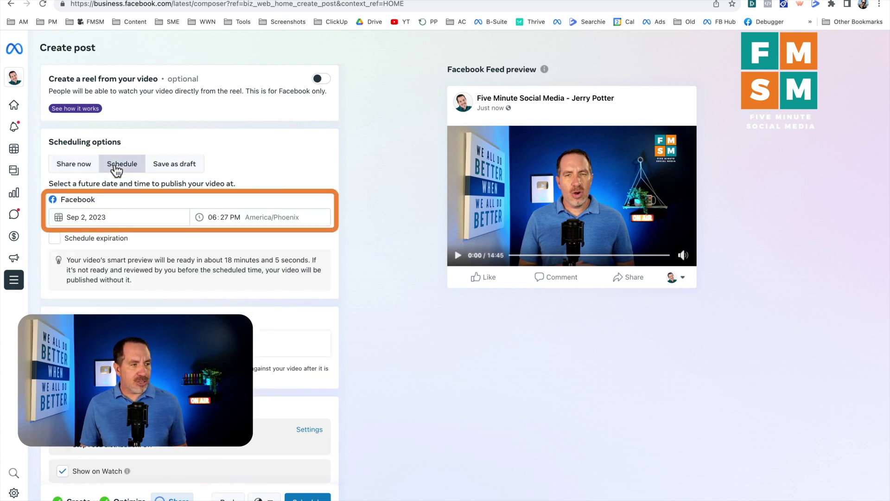
{"action": "left_click", "coordinate": [55, 238]}
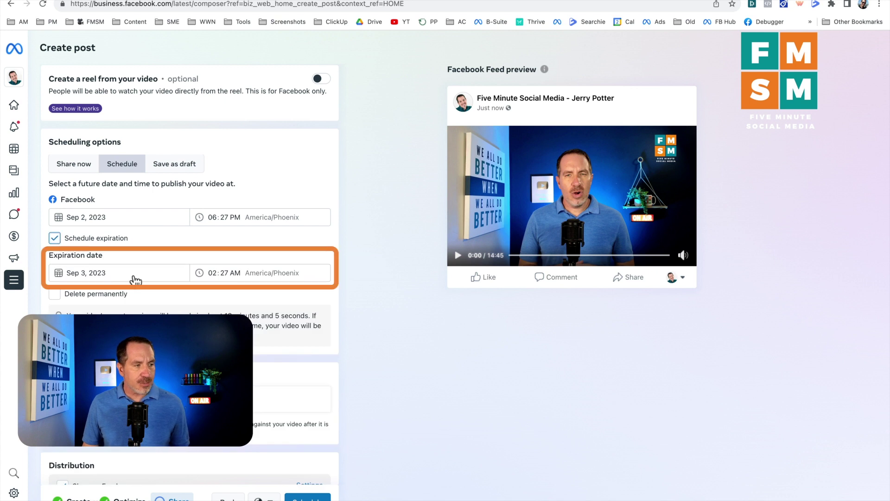
{"action": "left_click", "coordinate": [55, 239]}
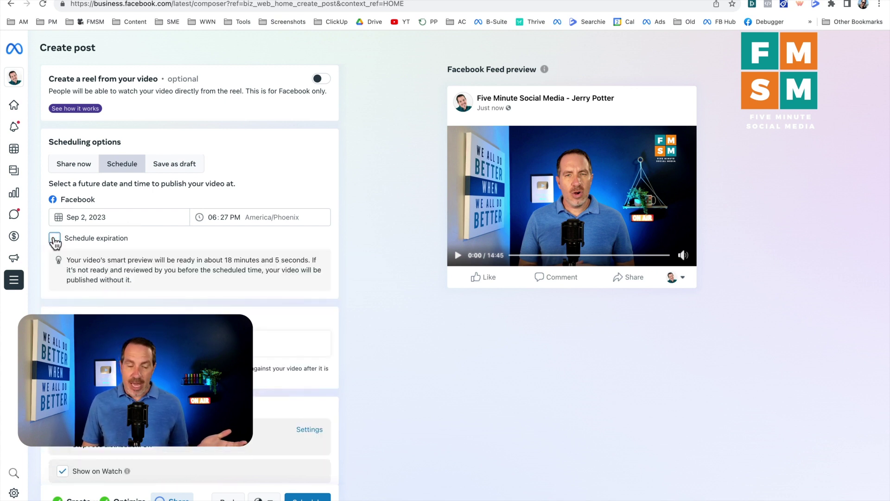
{"action": "left_click", "coordinate": [175, 167]}
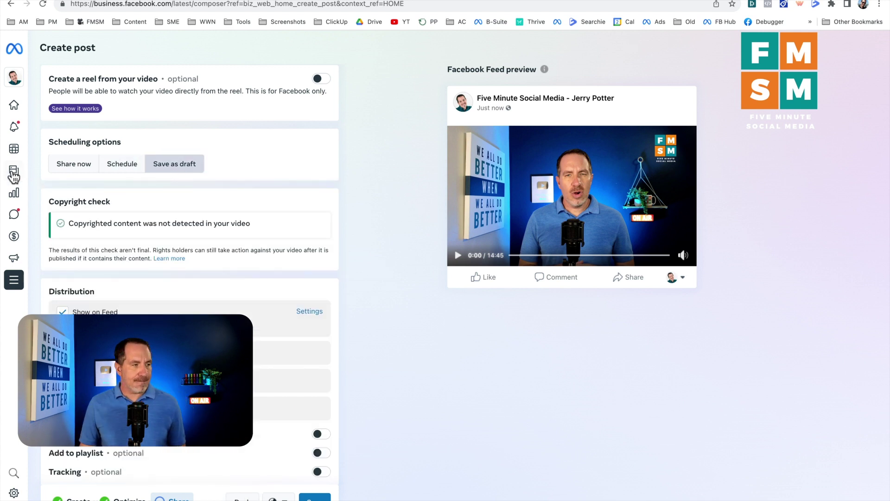
{"action": "left_click", "coordinate": [72, 166]}
- Tick Show on Feed under Distribution, keeping Show on Watch and Allow embedding on, secret video off
{"action": "scroll", "coordinate": [87, 266], "scroll_direction": "down", "scroll_amount": 2}
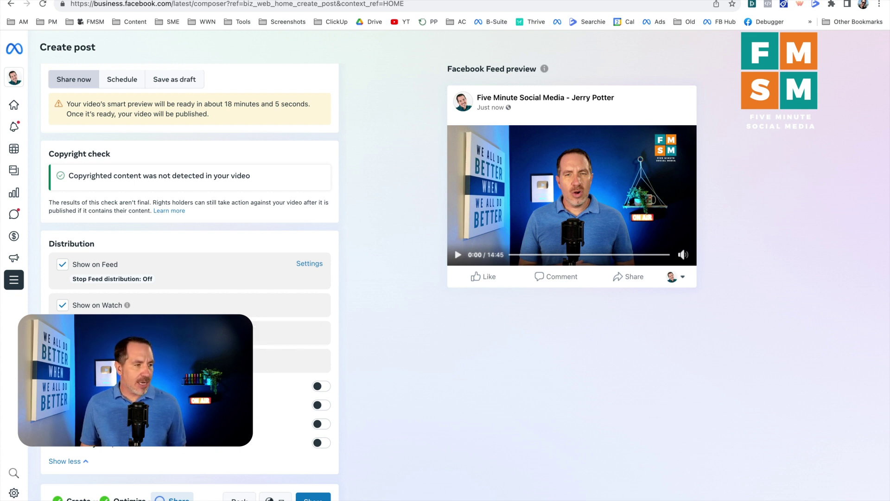
{"action": "left_click", "coordinate": [62, 264]}
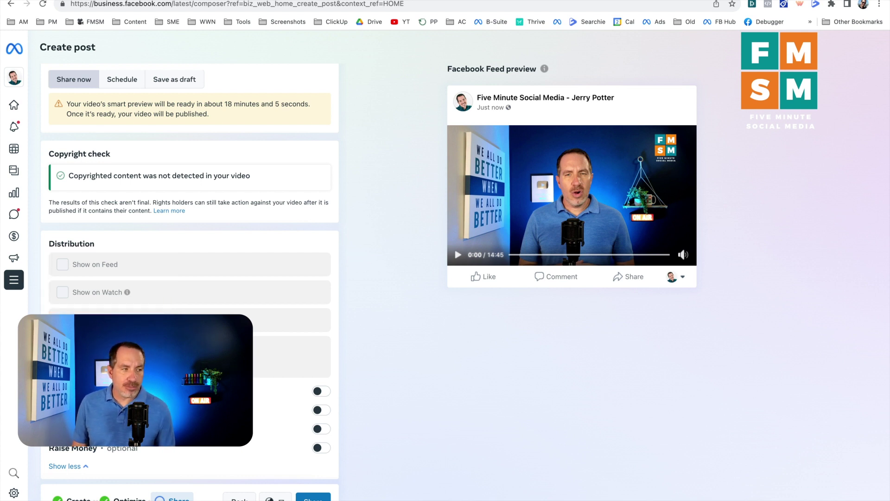
{"action": "scroll", "coordinate": [65, 277], "scroll_direction": "up", "scroll_amount": 1}
{"action": "left_click", "coordinate": [65, 277]}
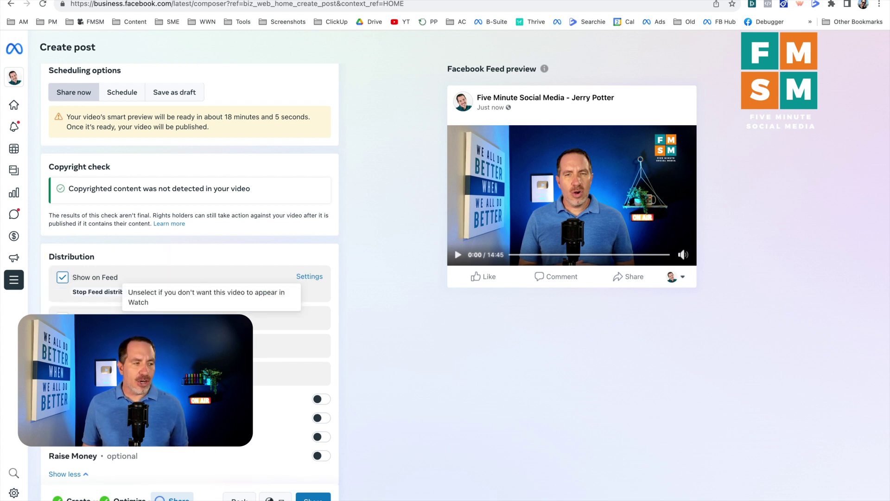
{"action": "scroll", "coordinate": [216, 397], "scroll_direction": "down", "scroll_amount": 1}
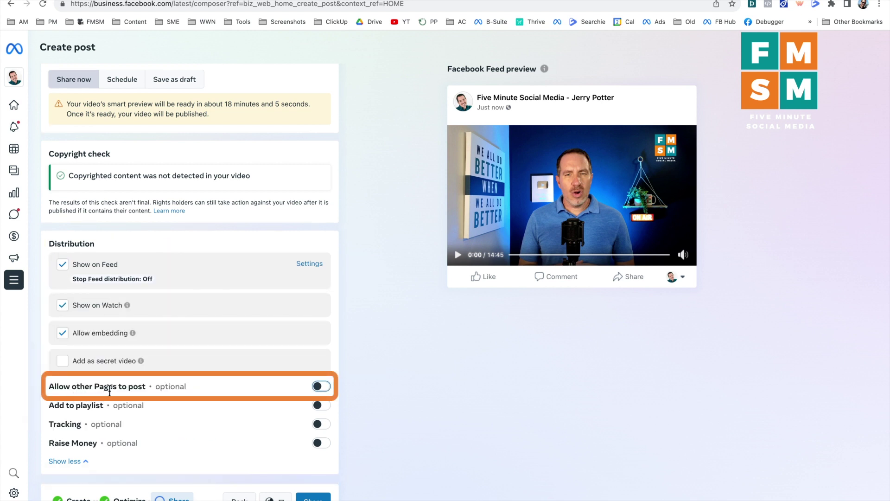
{"action": "left_click", "coordinate": [319, 387]}
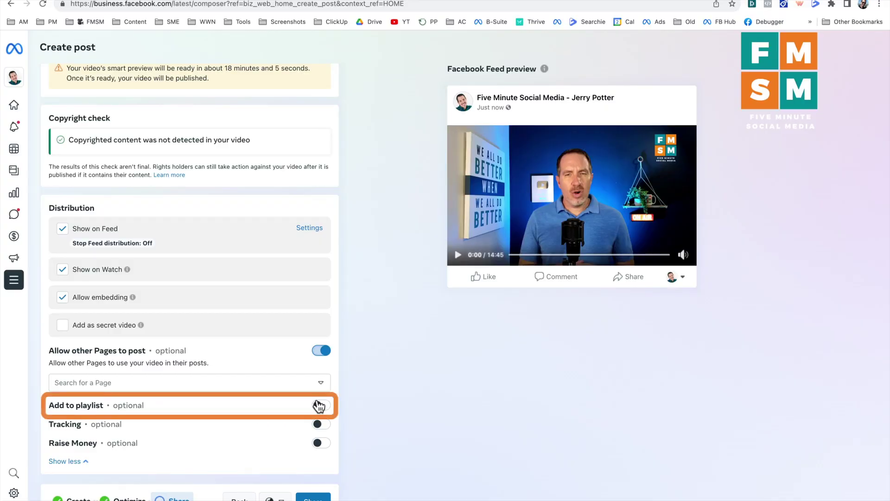
{"action": "left_click", "coordinate": [321, 351]}
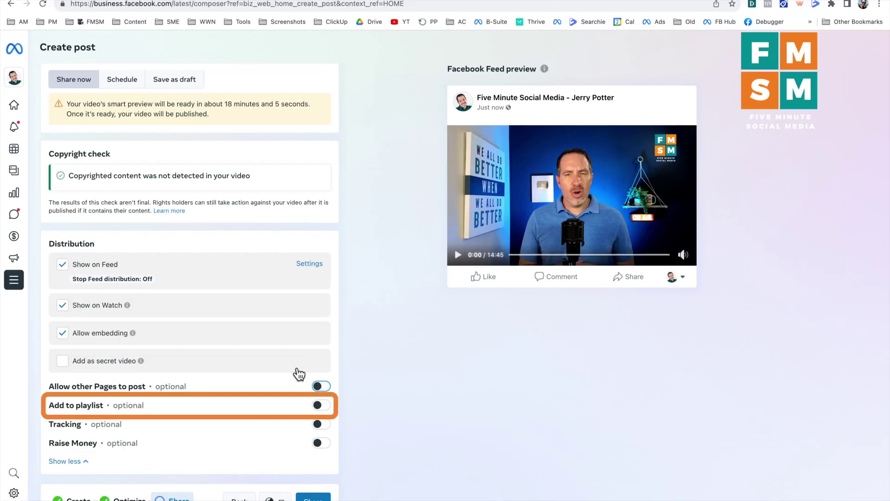
{"action": "left_click", "coordinate": [321, 406]}
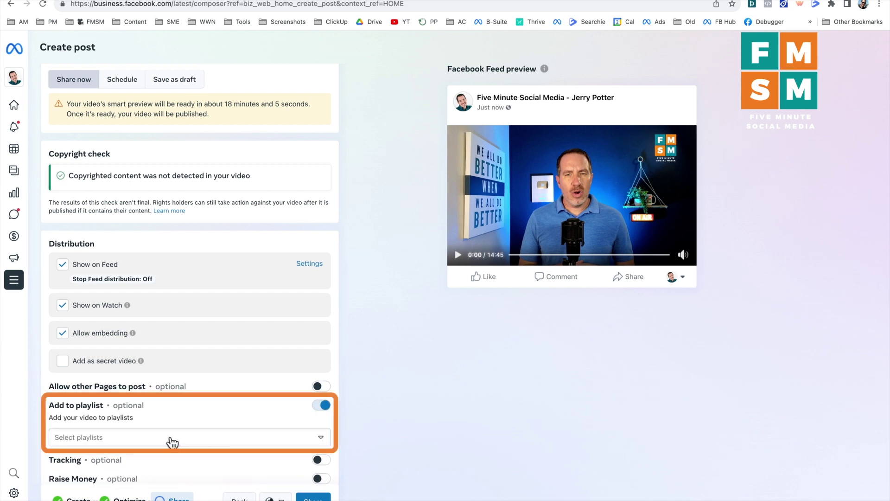
{"action": "left_click", "coordinate": [320, 406]}
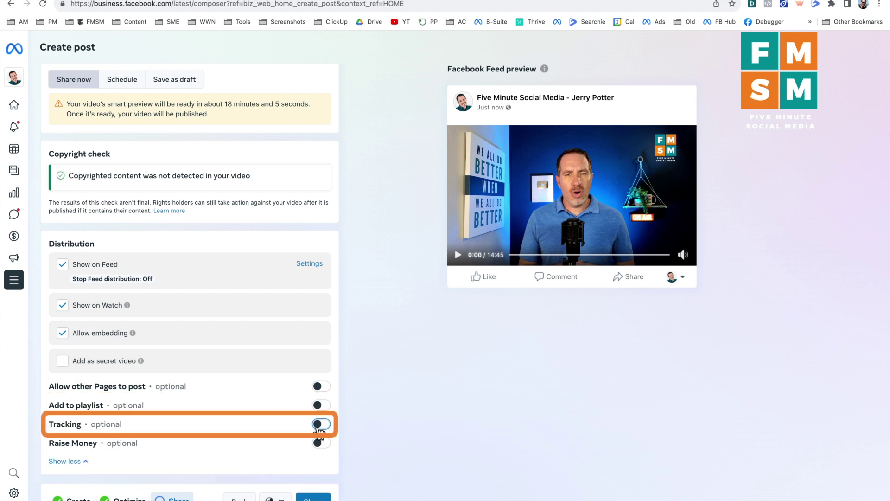
{"action": "left_click", "coordinate": [319, 424]}
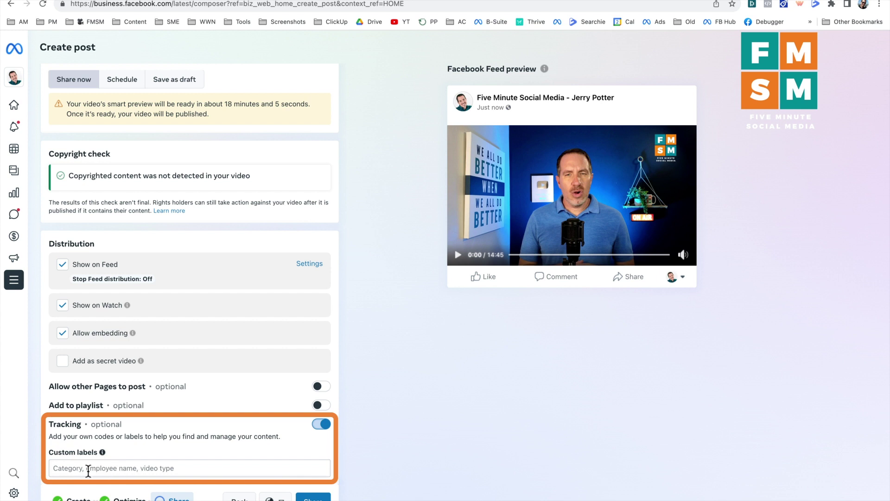
{"action": "scroll", "coordinate": [253, 450], "scroll_direction": "down", "scroll_amount": 3}
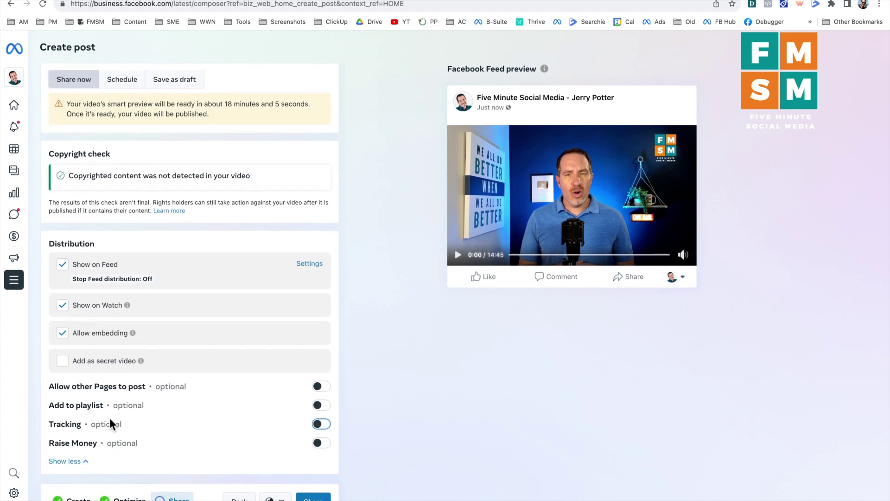
{"action": "left_click", "coordinate": [319, 445]}
{"action": "scroll", "coordinate": [190, 443], "scroll_direction": "down", "scroll_amount": 1}
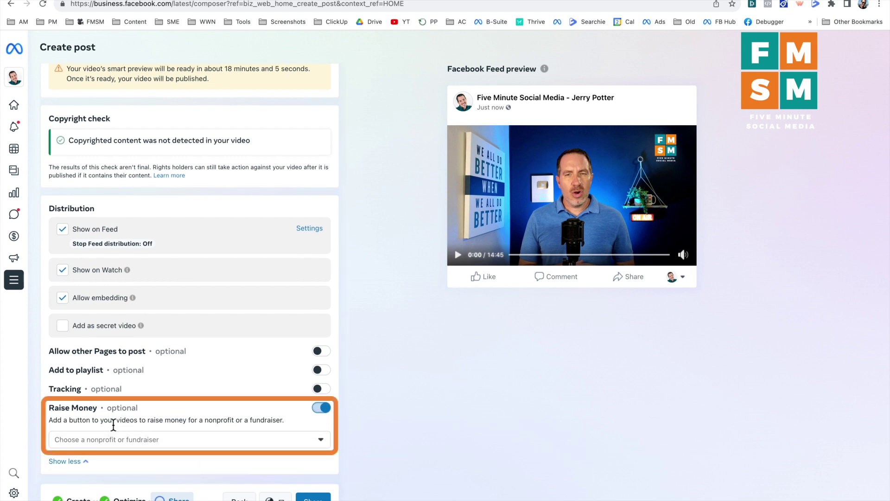
{"action": "left_click", "coordinate": [321, 409]}
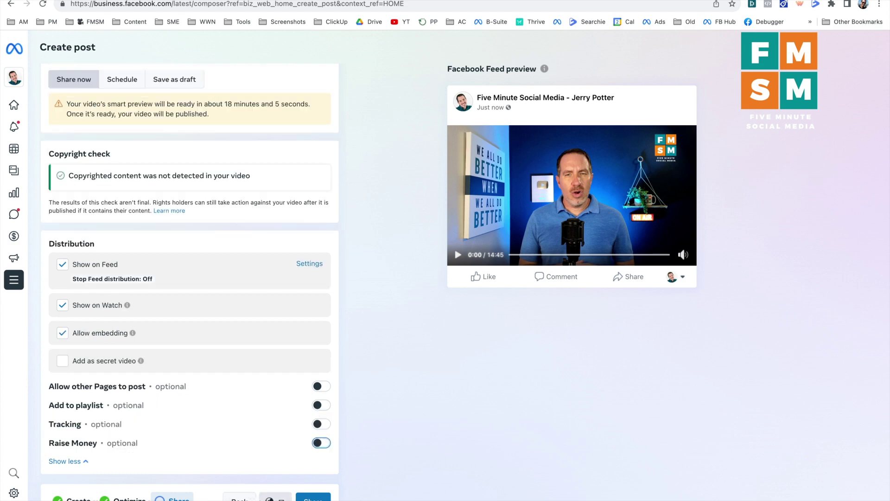
- Switch on 'Create a reel from your video', dismiss the tip, and open the Edit reel editor
{"action": "scroll", "coordinate": [154, 443], "scroll_direction": "up", "scroll_amount": 2}
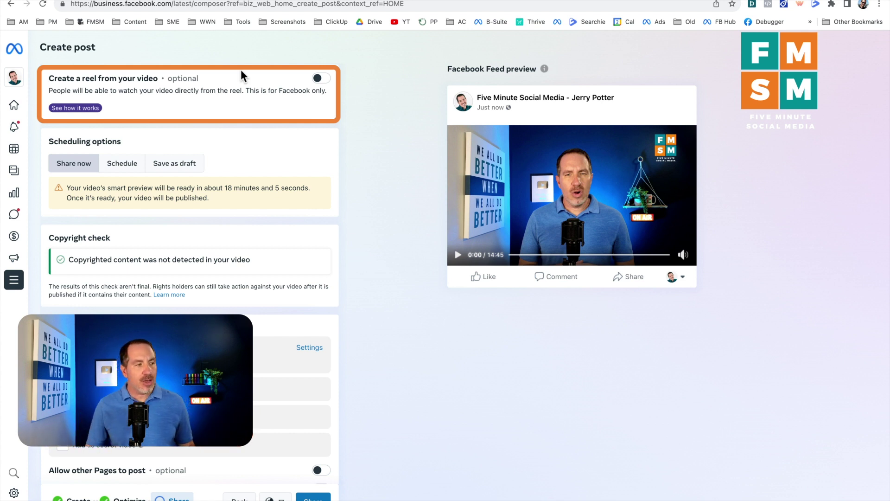
{"action": "left_click", "coordinate": [317, 78]}
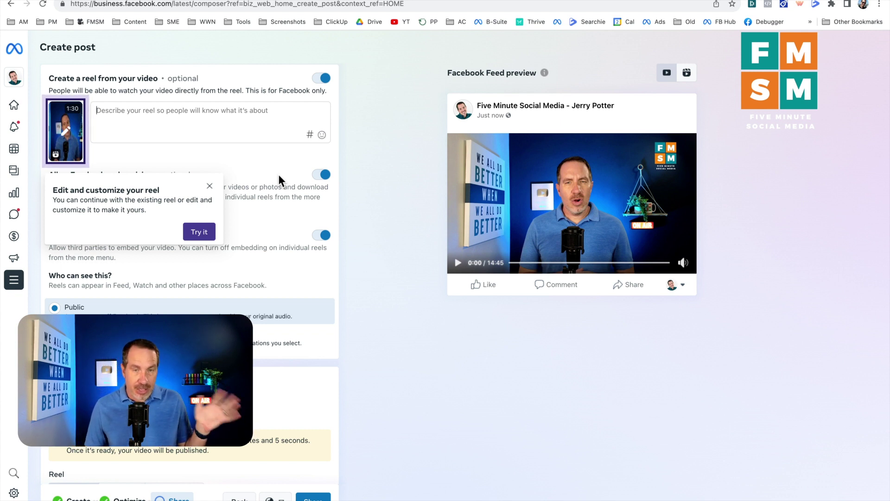
{"action": "left_click", "coordinate": [212, 185]}
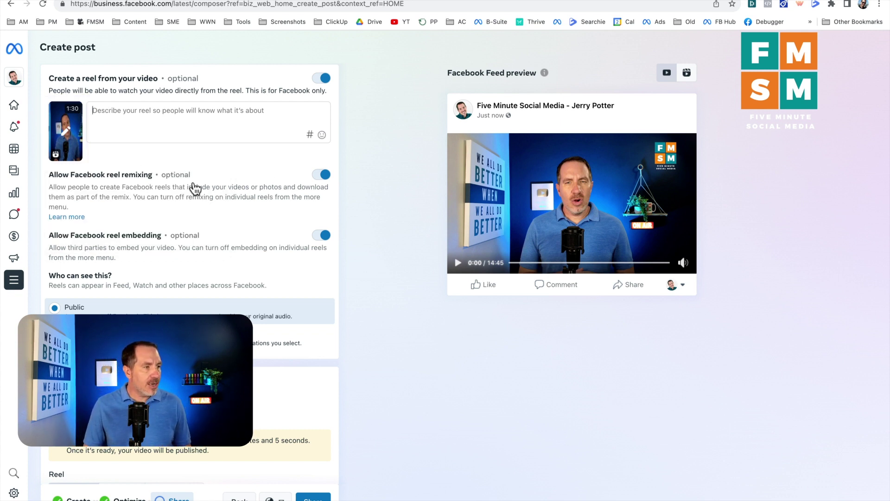
{"action": "left_click", "coordinate": [68, 133]}
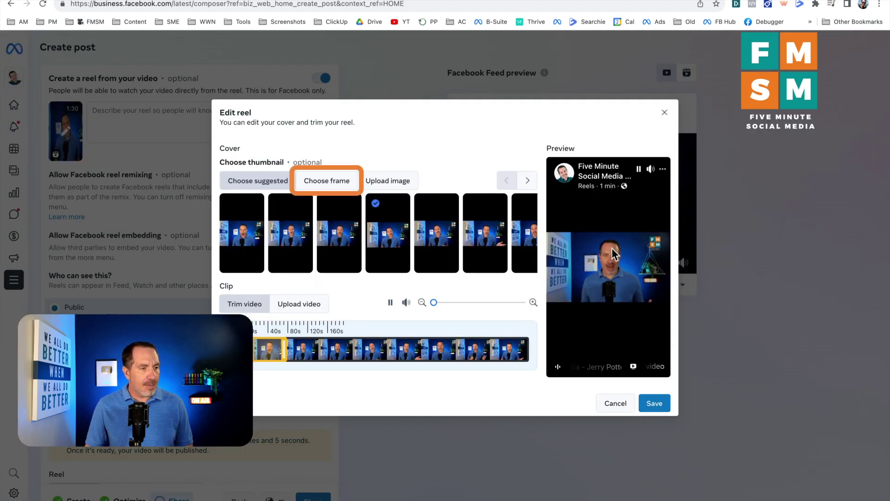
- Try pausing and trimming the reel in Edit reel, then cancel, keeping the 1:30 reel unchanged
{"action": "left_click", "coordinate": [640, 169]}
{"action": "left_click_drag", "start_coordinate": [266, 357], "coordinate": [302, 355]}
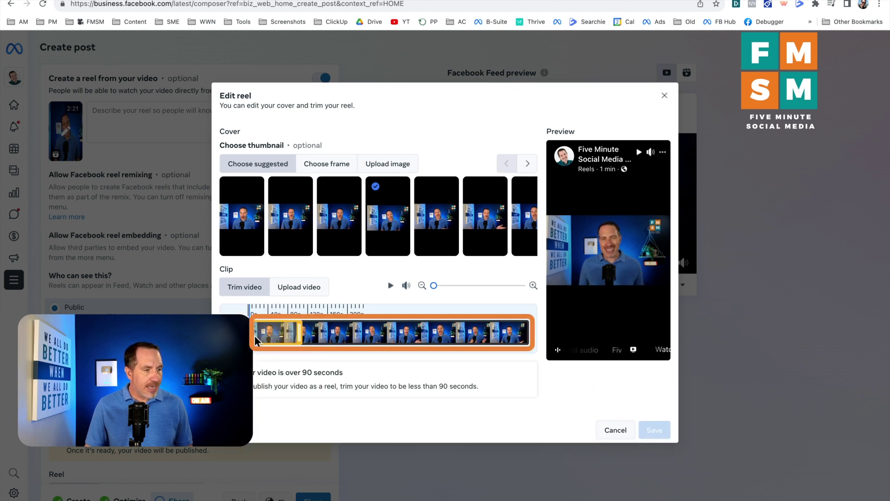
{"action": "left_click_drag", "start_coordinate": [256, 335], "coordinate": [274, 335]}
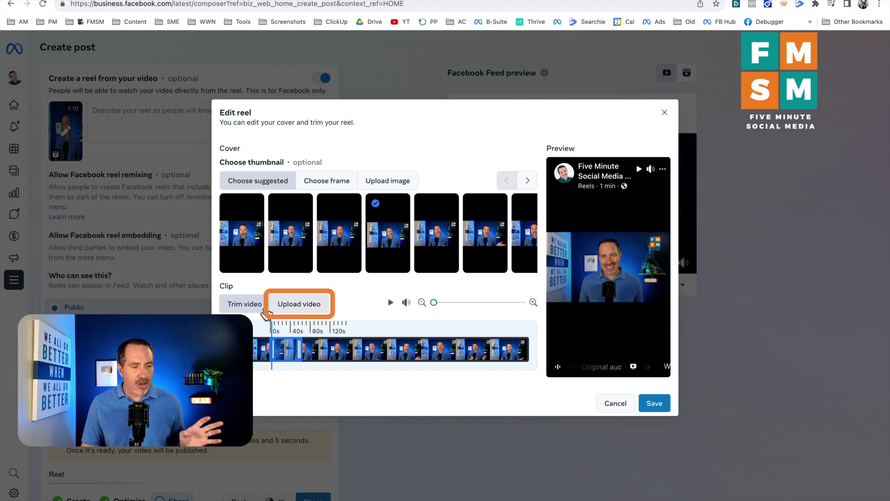
{"action": "left_click", "coordinate": [302, 304]}
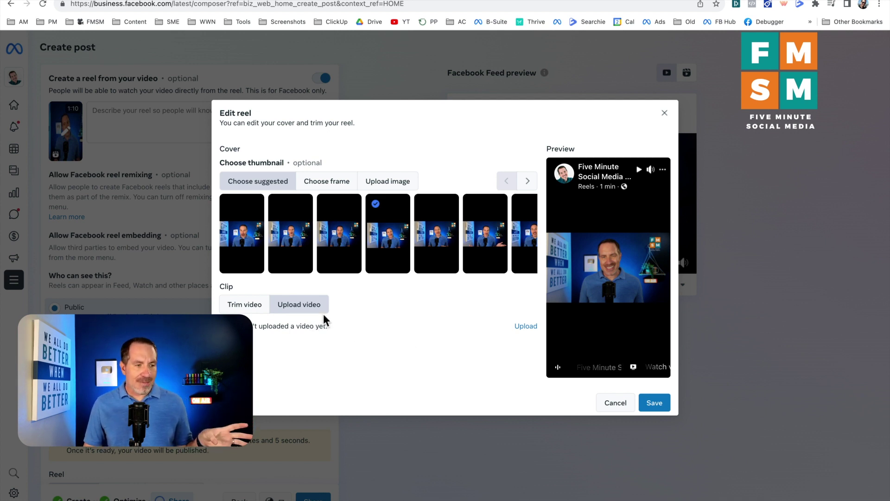
{"action": "left_click", "coordinate": [606, 403]}
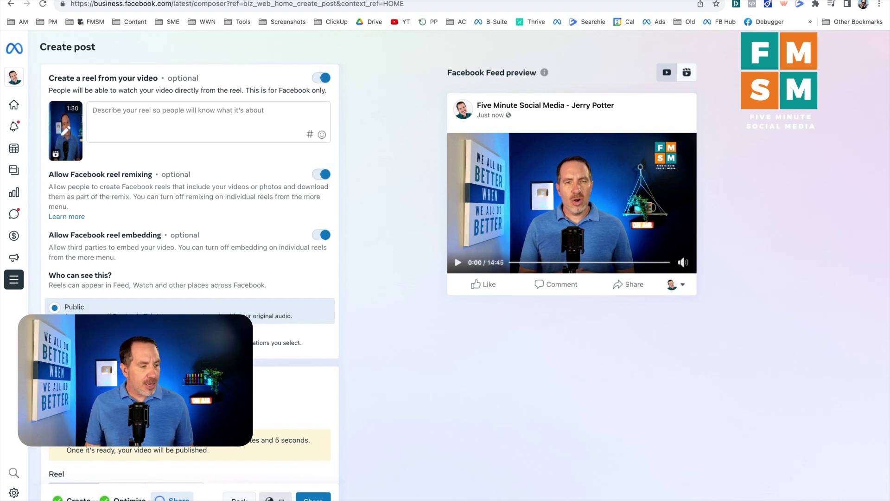
- Choose Public in 'Who should see this?' as the post's audience
{"action": "left_click", "coordinate": [275, 499]}
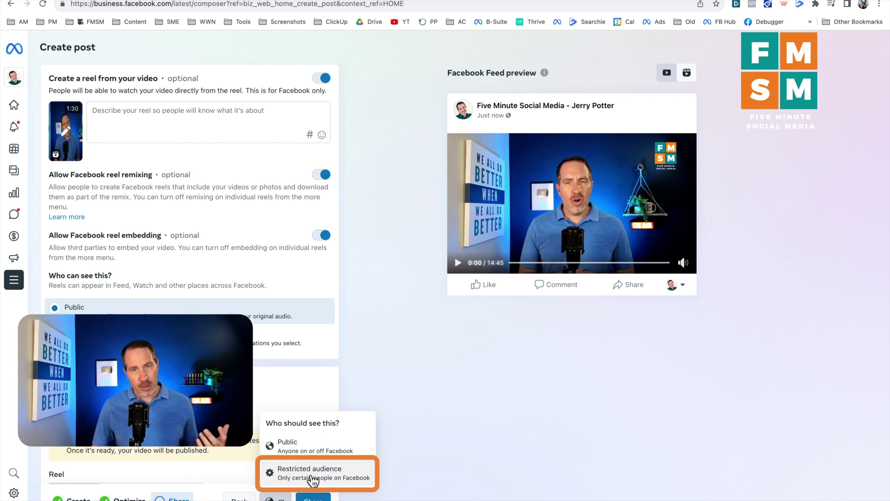
{"action": "left_click", "coordinate": [295, 451]}
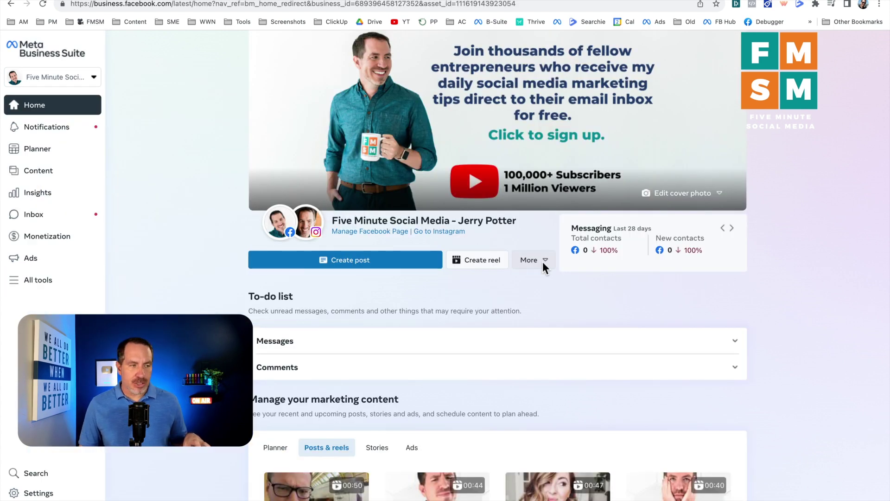
- Go to More > Bulk upload videos and start adding videos, up to 50 at once
{"action": "left_click", "coordinate": [544, 260]}
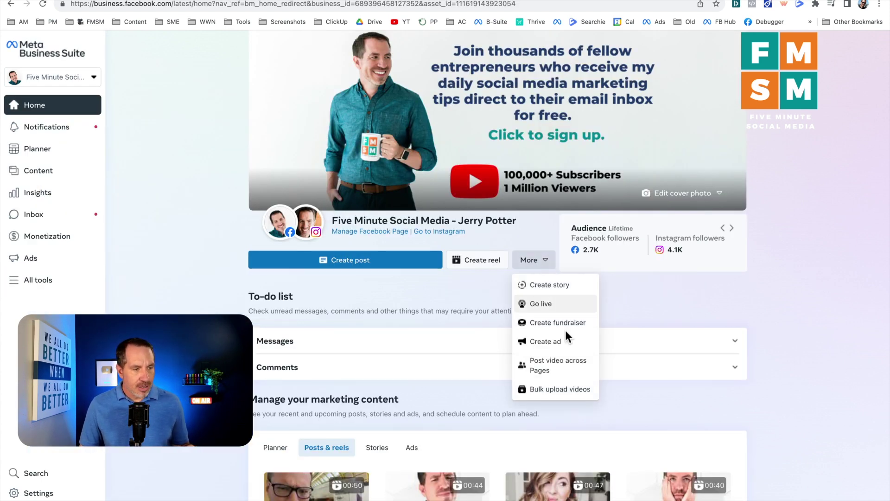
{"action": "left_click", "coordinate": [569, 394]}
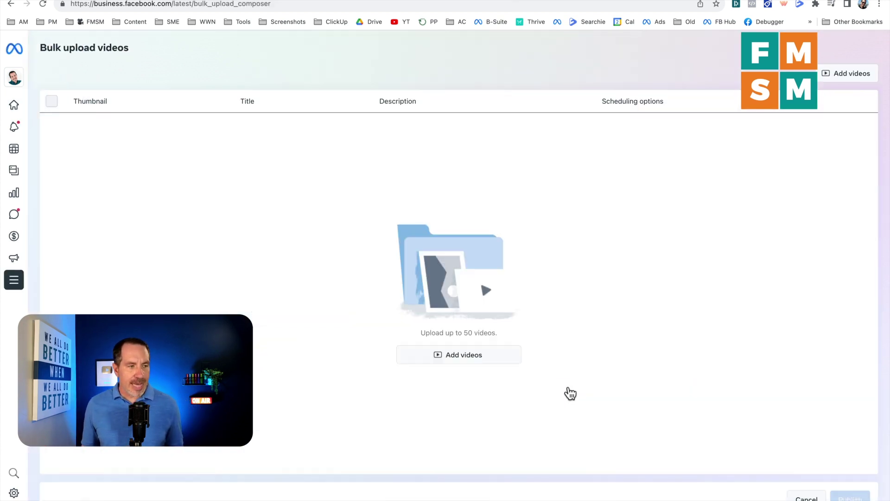
{"action": "left_click", "coordinate": [478, 359]}
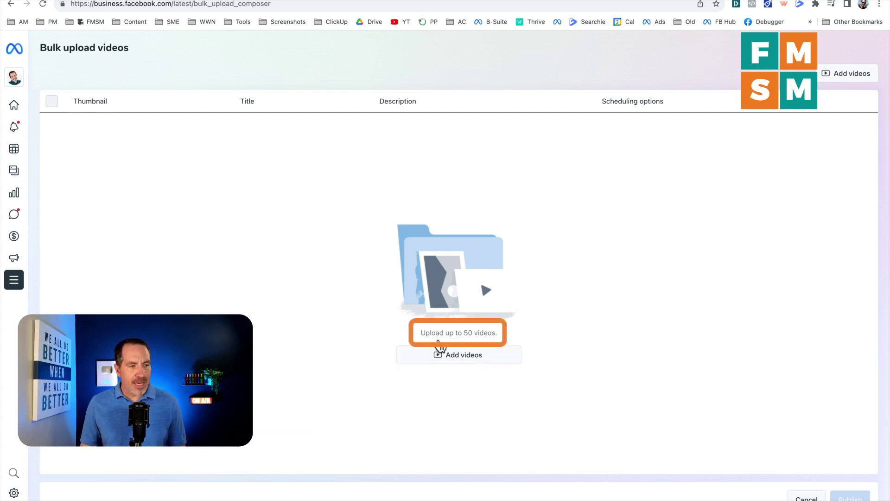